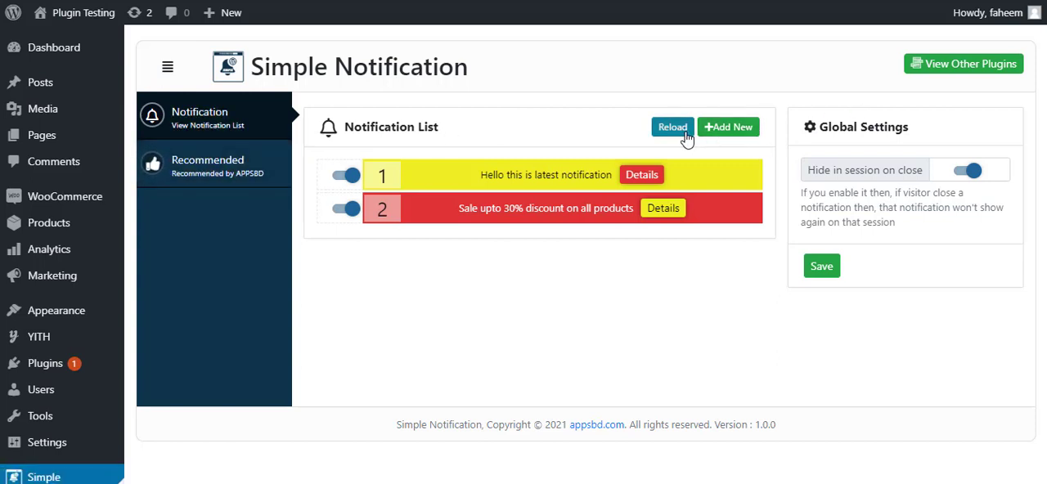
Start a new notification and give it the title "Sale Boost offer"
mouse_move(707, 184)
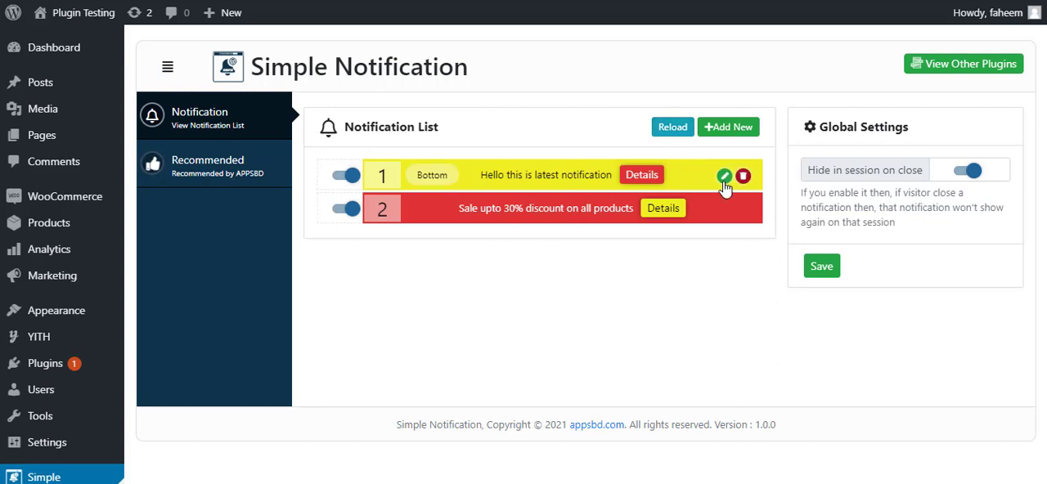
mouse_move(724, 218)
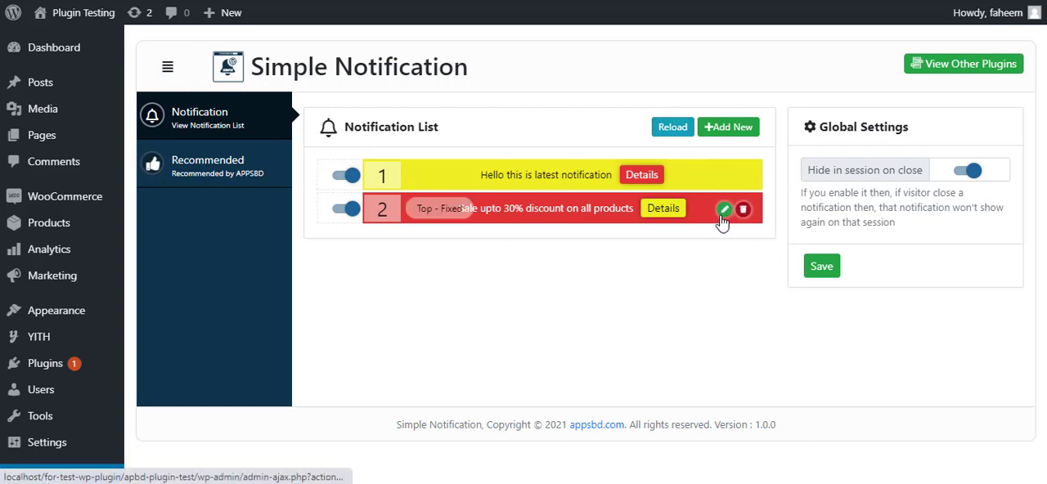
left_click(730, 129)
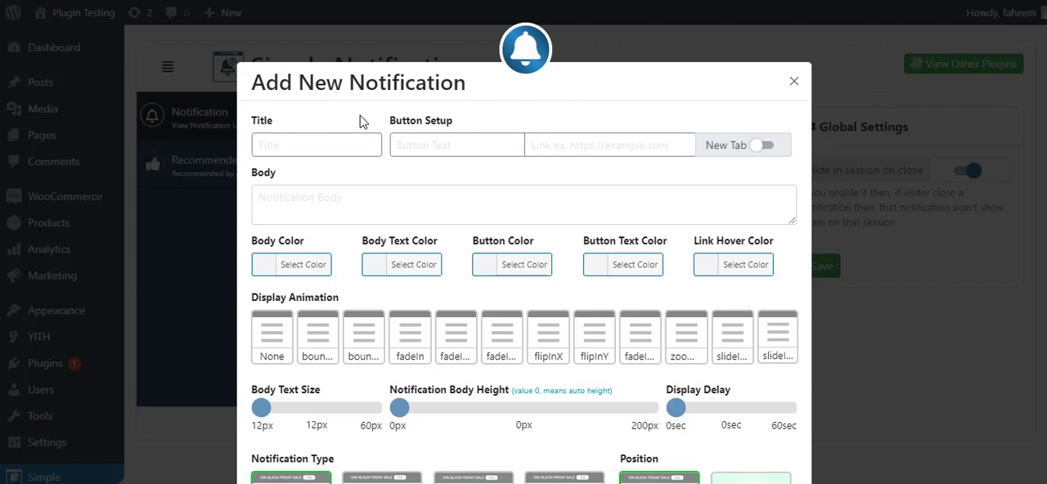
left_click(308, 142)
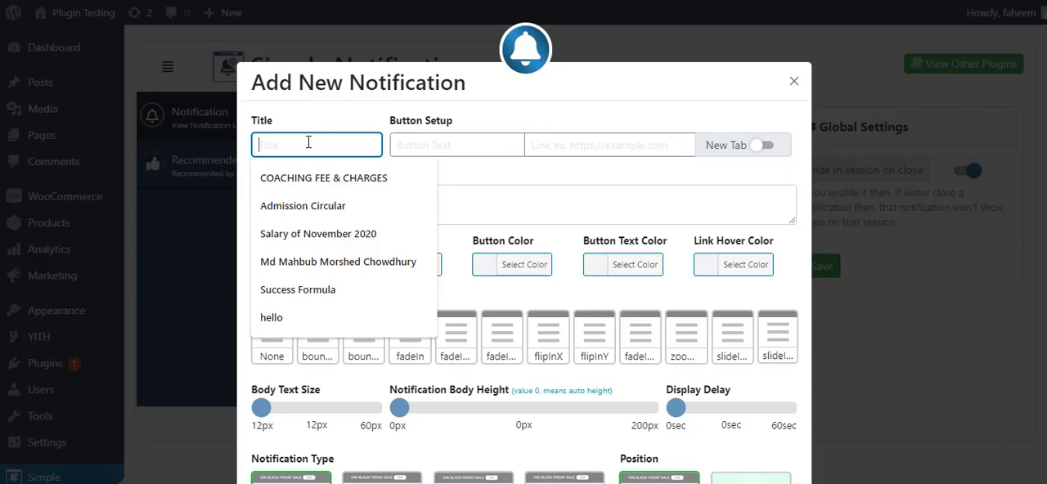
type("Sale B")
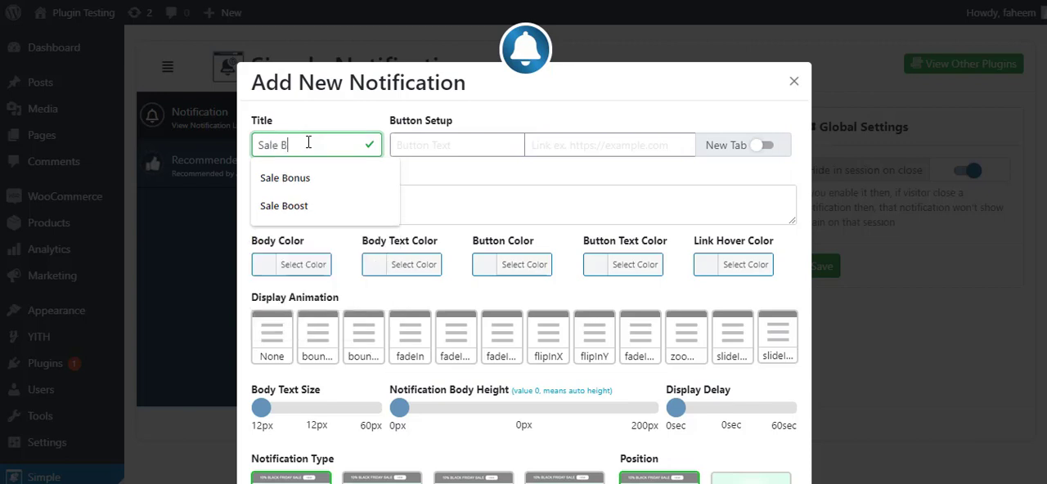
type("oost offer")
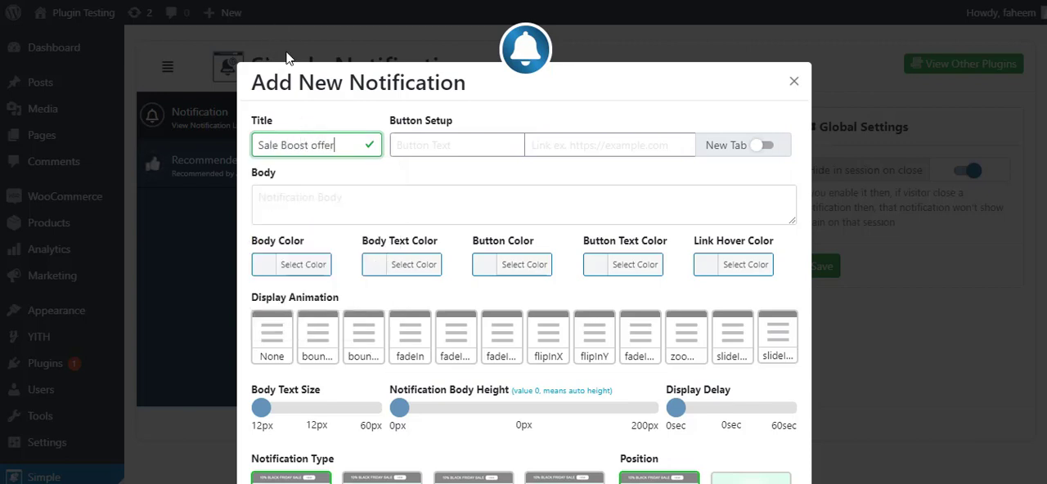
left_click(421, 144)
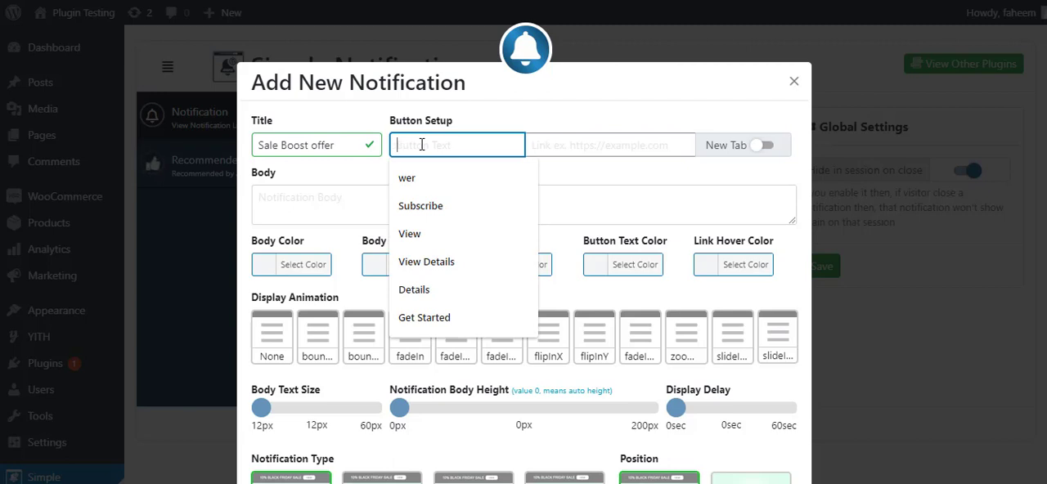
type("Deta")
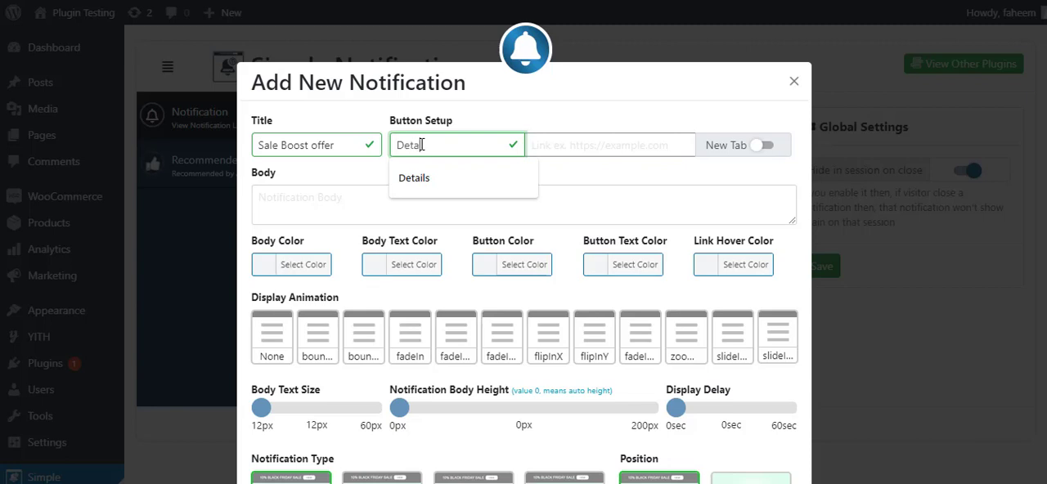
type("ils")
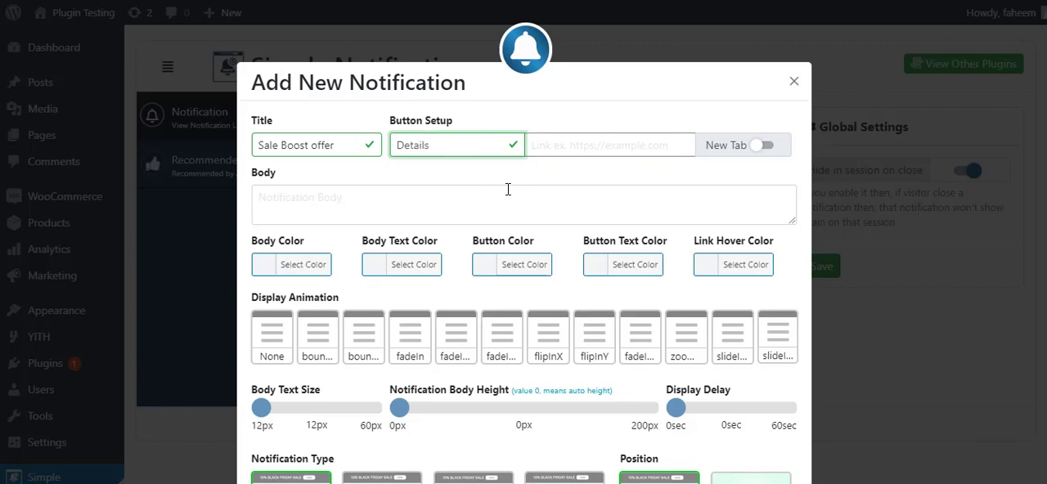
left_click(560, 145)
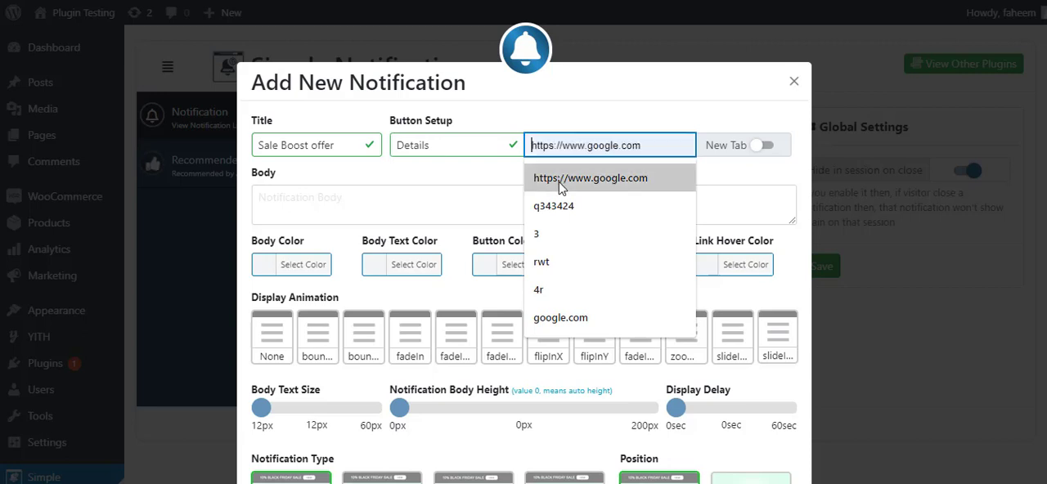
left_click(573, 178)
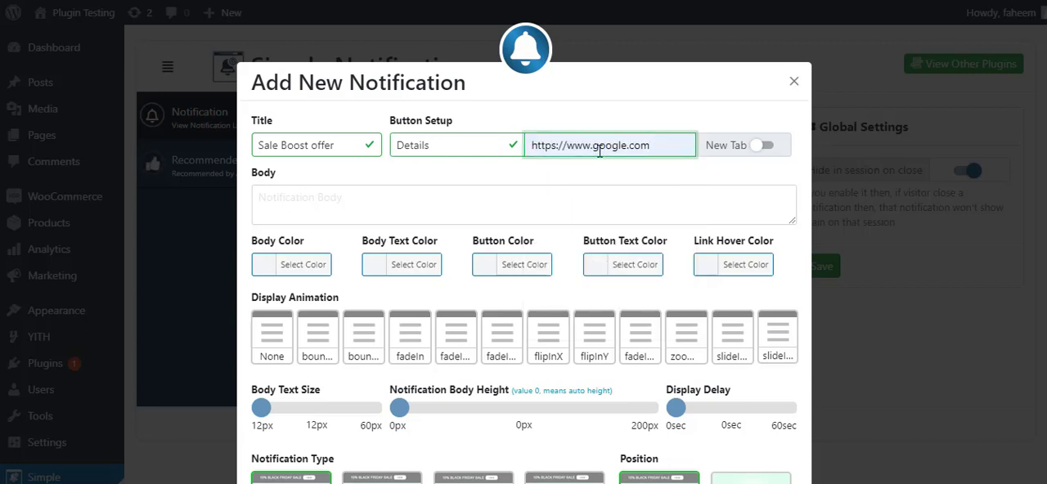
left_click(765, 147)
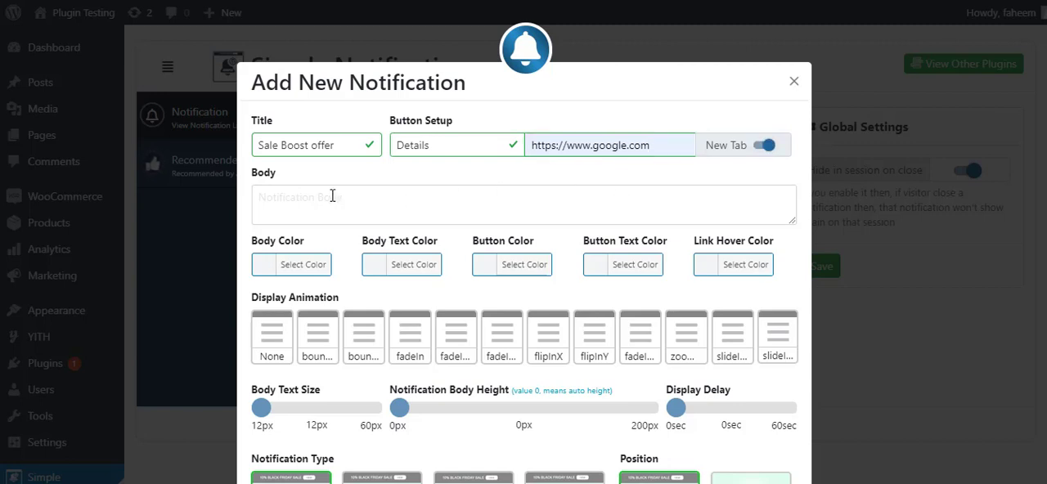
Enter the notification body text "Black friday sale offer 20% on all products"
left_click(303, 196)
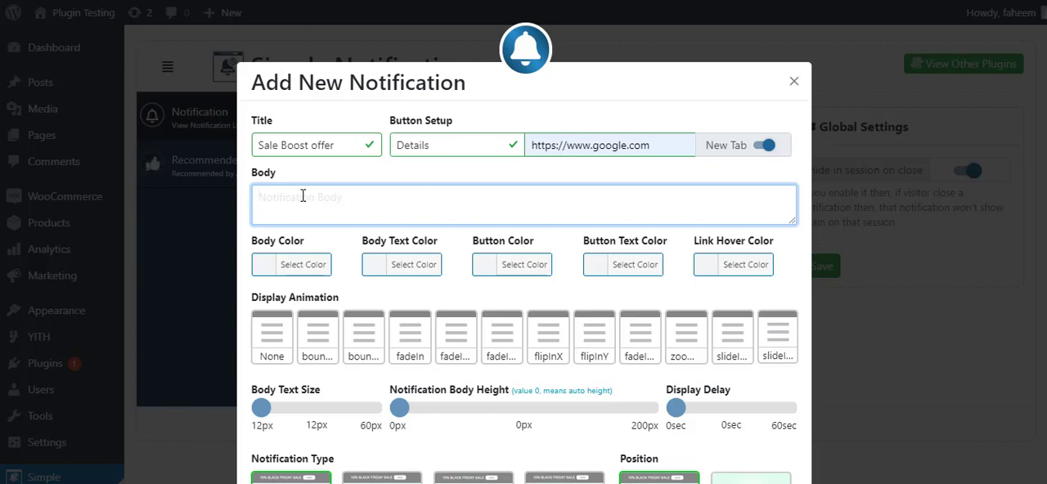
type("Black fr")
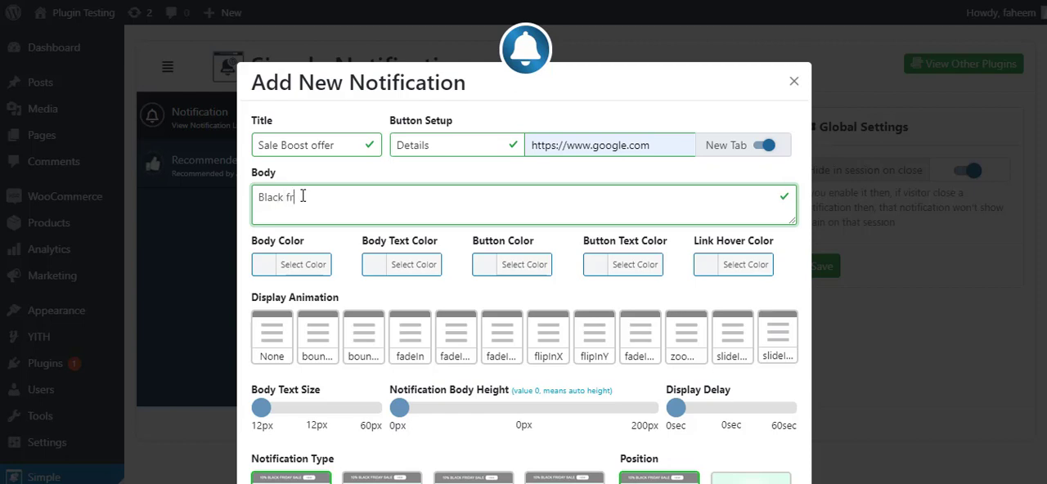
type("iday sale offer 20")
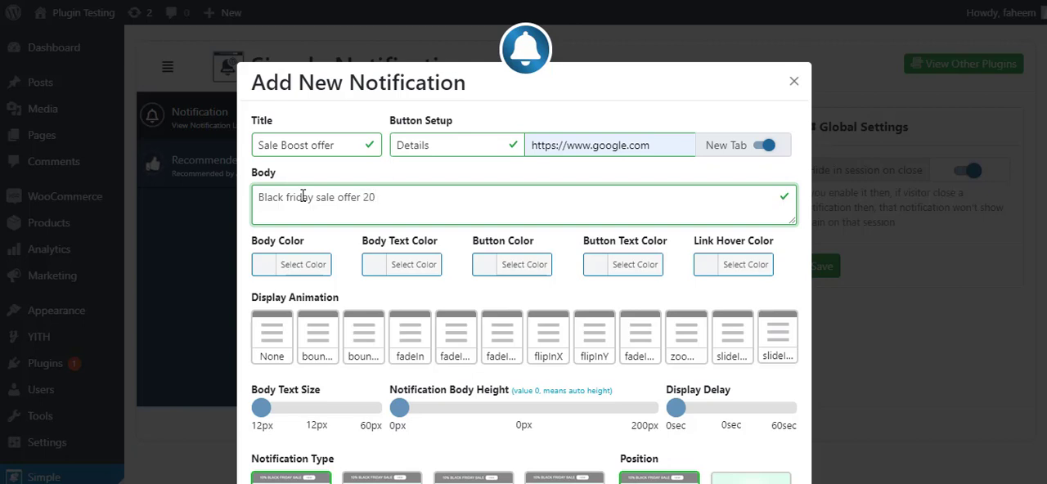
type("% on all products")
Set the notification's body color to blue #1e73be and its body text color to white
left_click(316, 271)
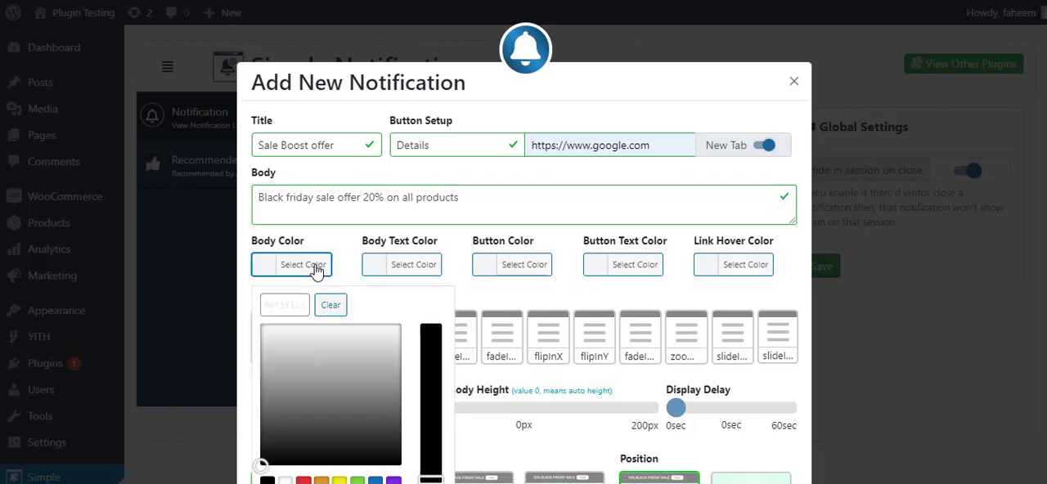
scroll(320, 353, "down", 1)
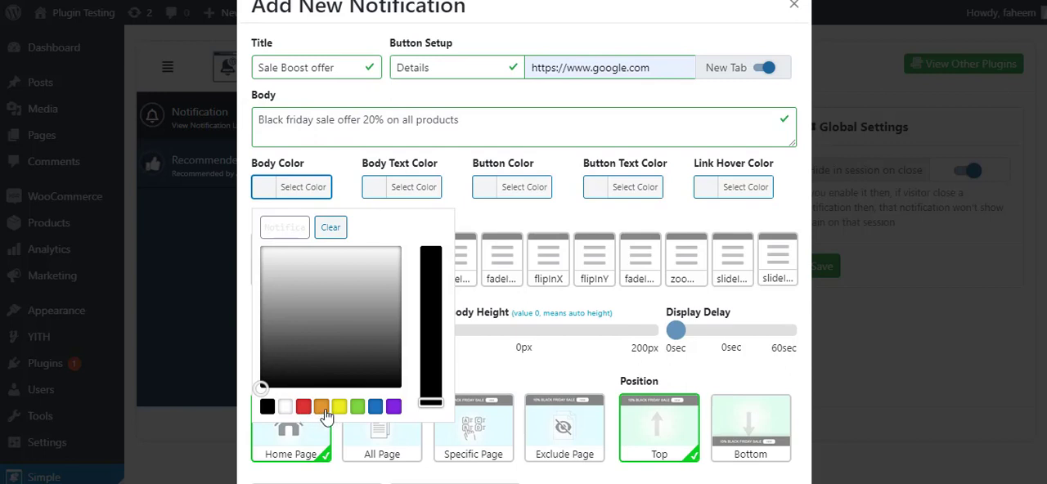
left_click(376, 409)
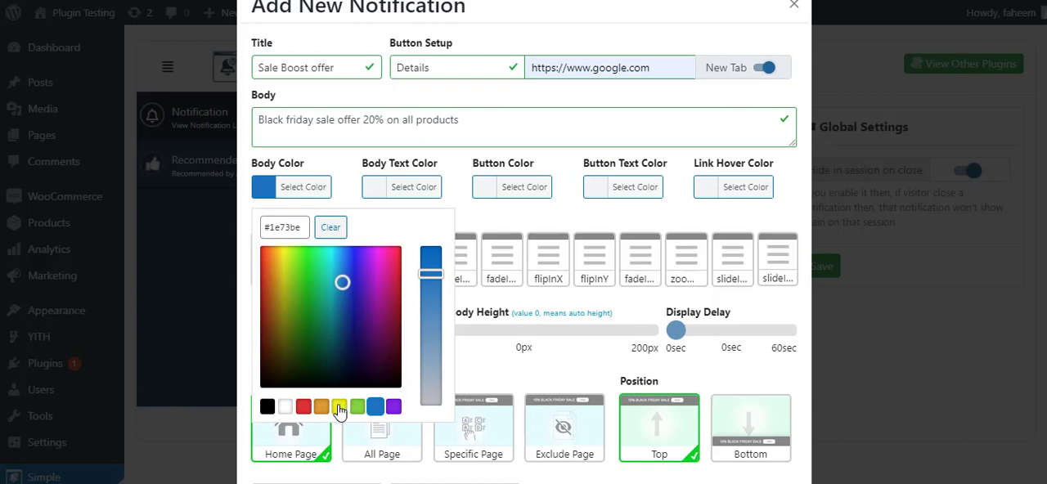
left_click(411, 188)
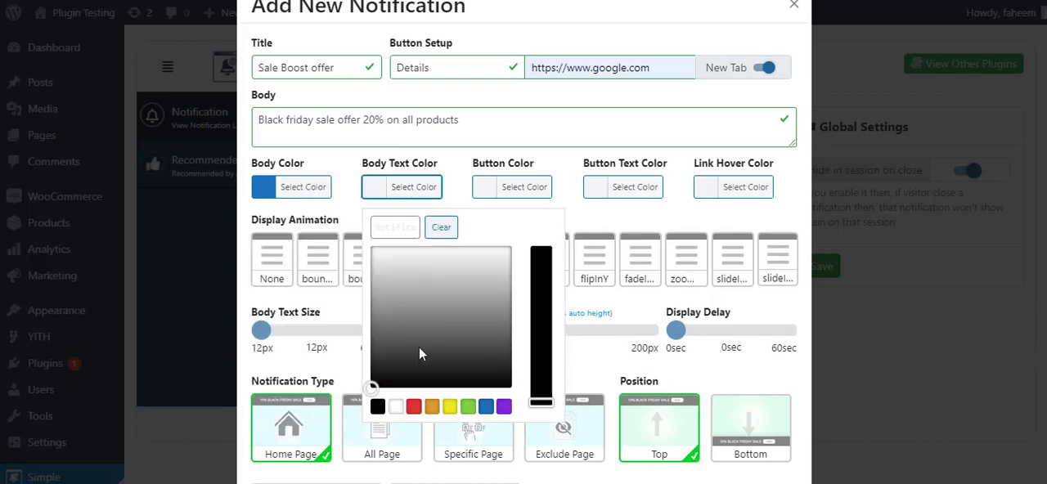
left_click(396, 408)
Set the button color to red #dd3333 and the button text color to white
left_click(532, 188)
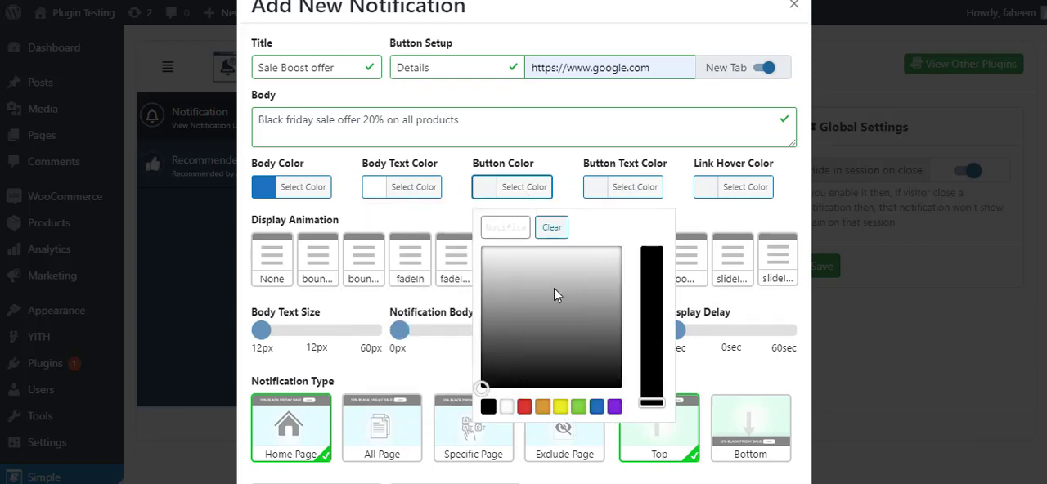
left_click(524, 407)
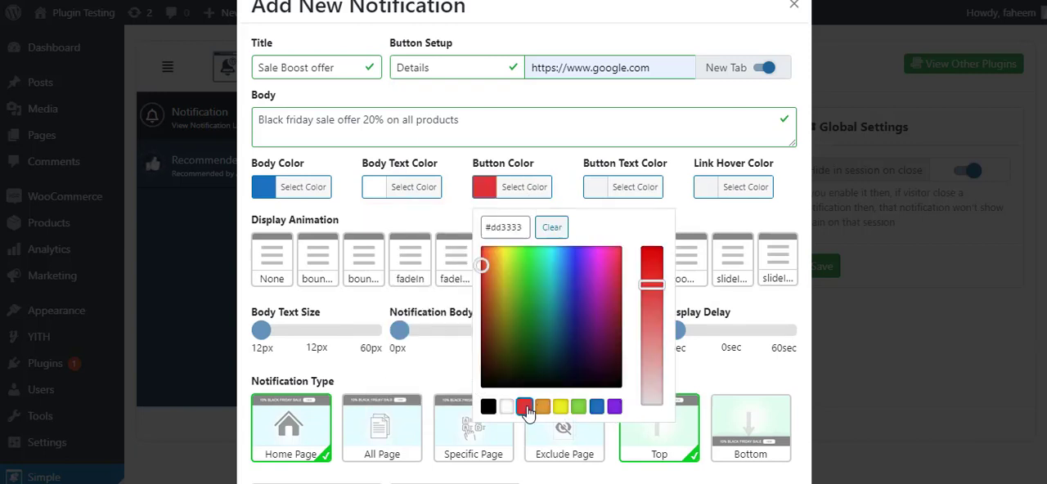
left_click(640, 187)
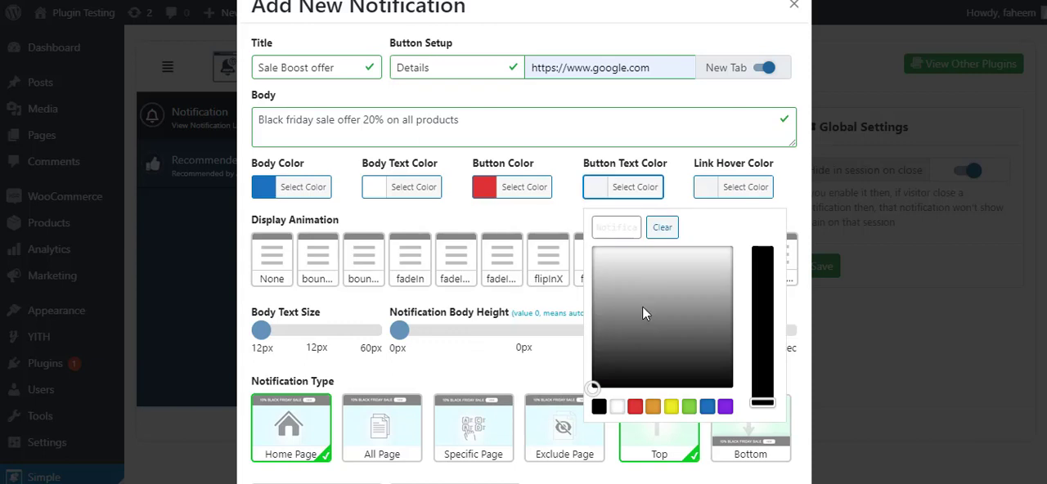
left_click(618, 407)
Set the link hover color to yellow #eeee22 and close the color picker
left_click(751, 190)
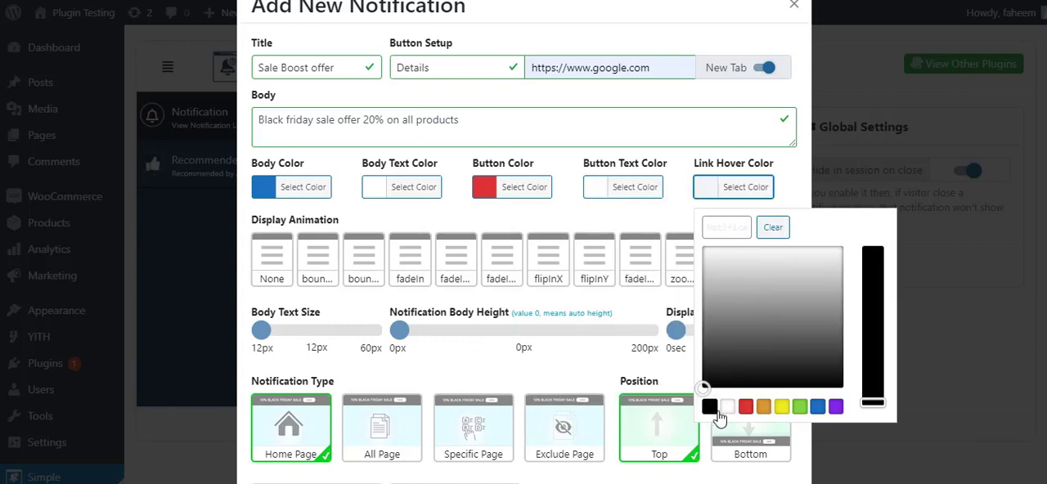
left_click(782, 407)
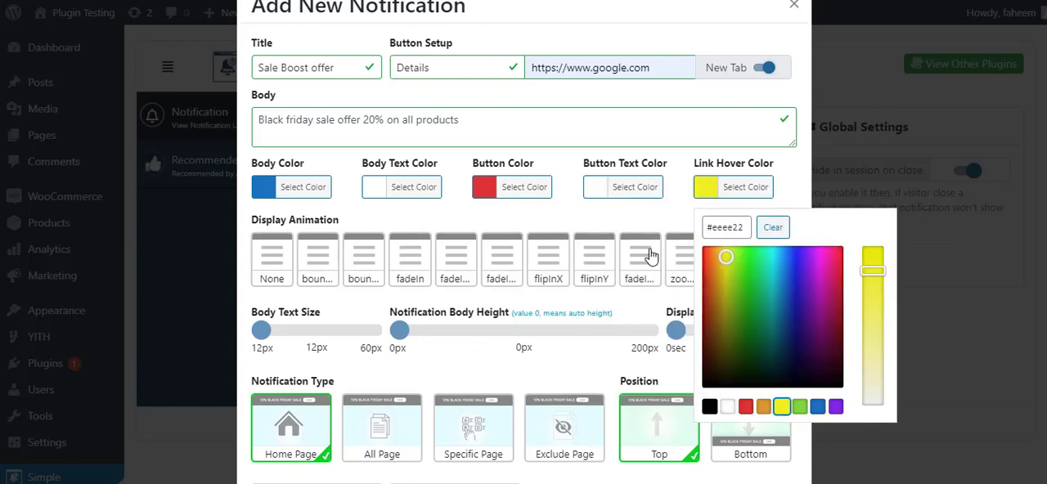
left_click(480, 213)
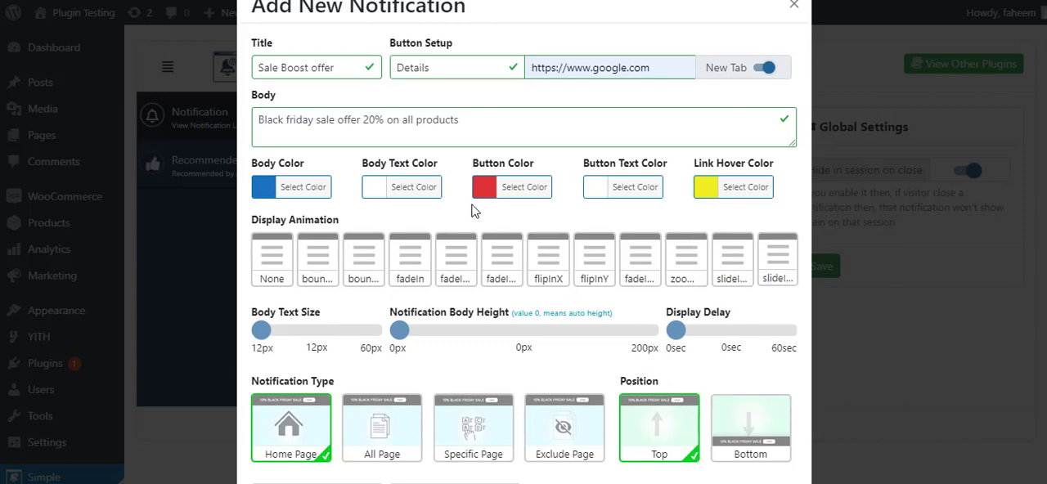
Choose the fifth display animation, the one right after fadeIn, and set the body text size to 14px
left_click(456, 270)
left_click(457, 270)
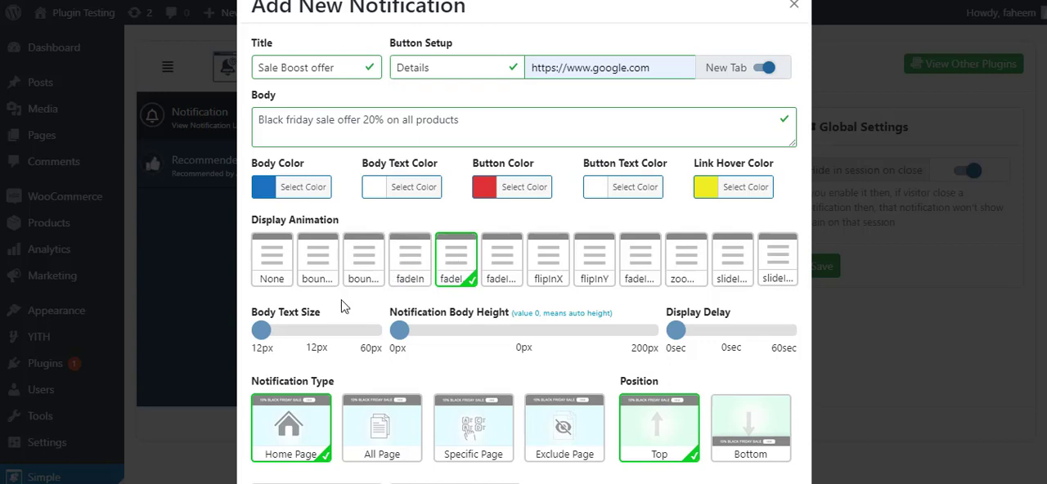
left_click_drag(260, 336, 265, 334)
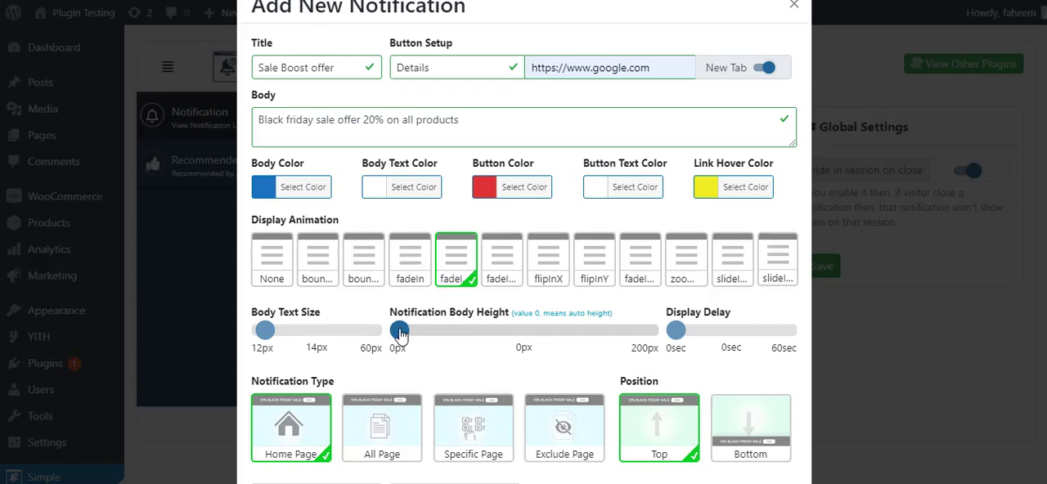
Keep the notification body height at 0px for auto height and set the display delay to 2 seconds
mouse_move(401, 335)
left_mouse_down()
mouse_move(439, 332)
mouse_move(394, 335)
left_mouse_up()
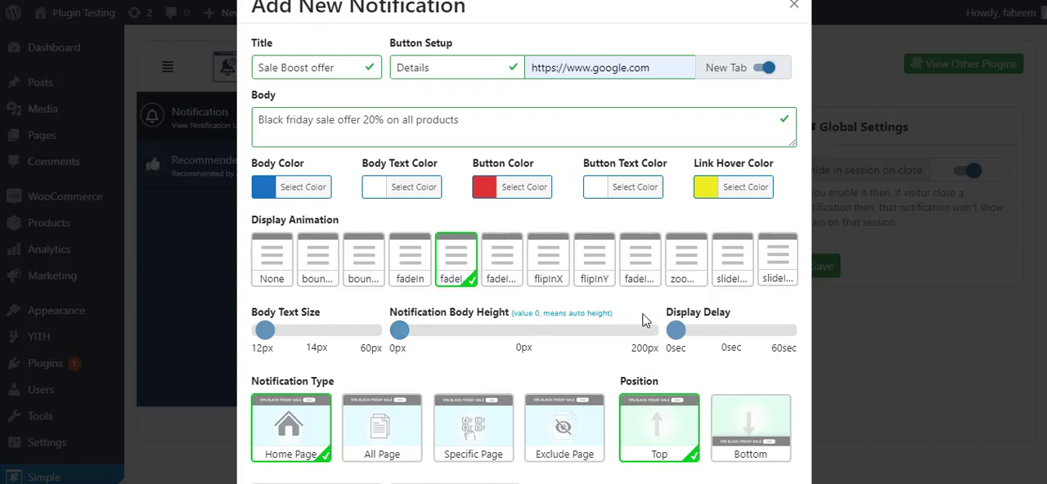
left_click_drag(679, 337, 680, 340)
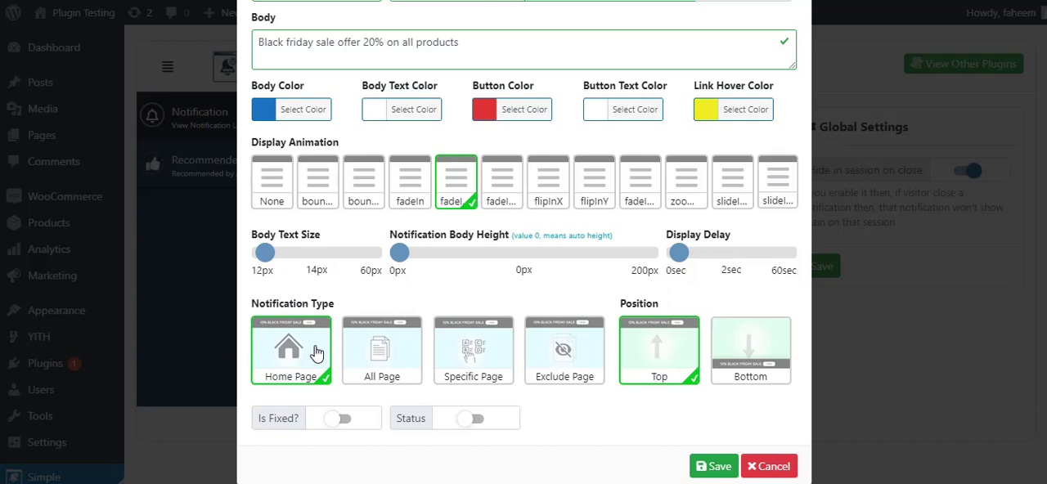
Try the All Page notification type, switch it to Specific Page, and open the page list for selection
left_click(402, 358)
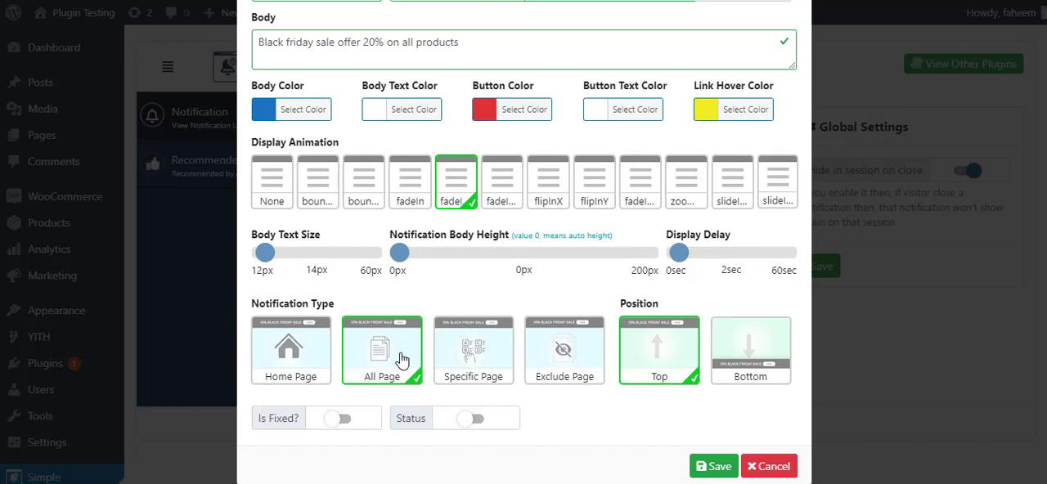
left_click(481, 376)
scroll(481, 375, "down", 1)
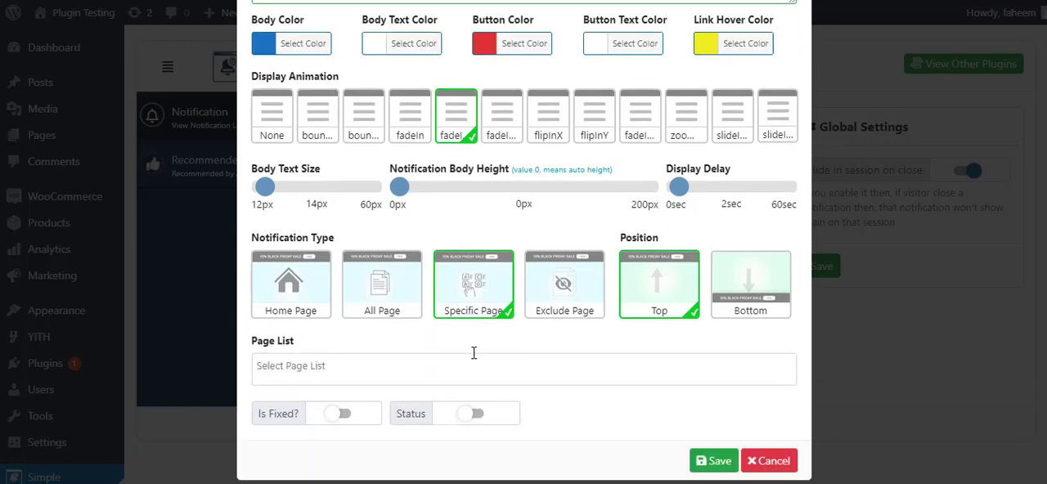
left_click(350, 357)
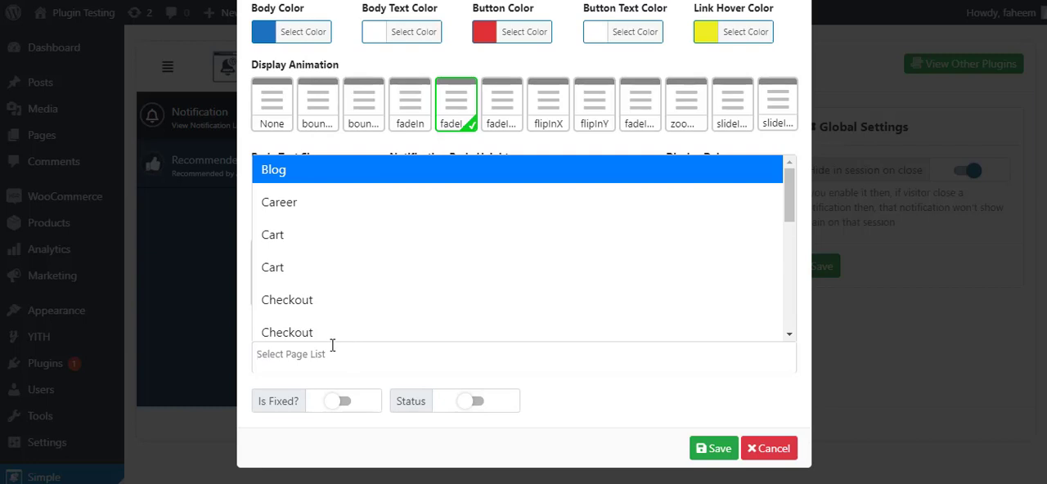
left_click(333, 349)
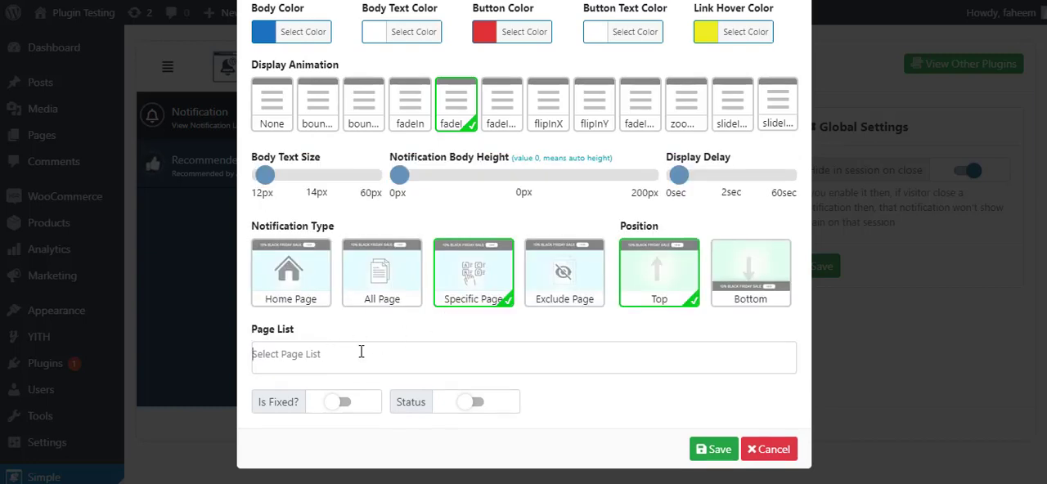
left_click(361, 352)
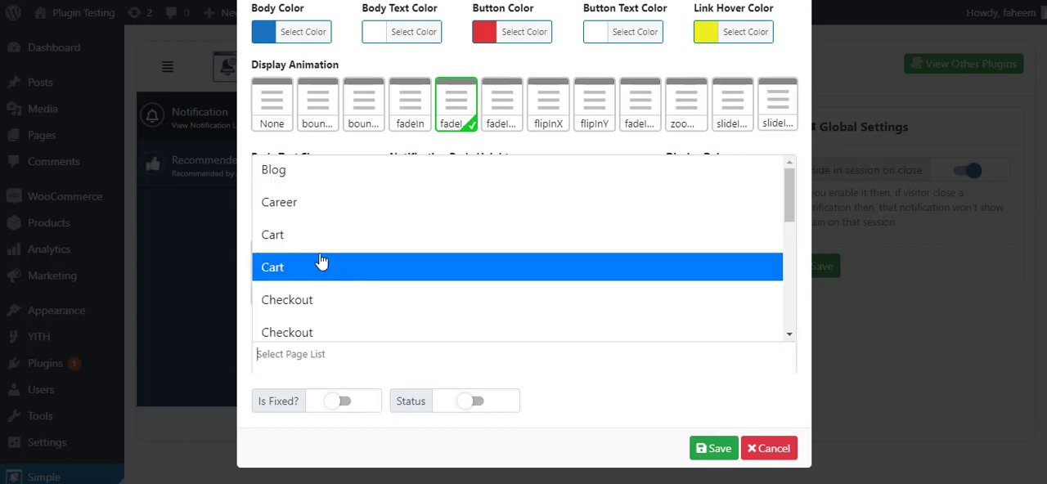
Add Blog, Career, both Home pages and Sample Page to the notification's page list
left_click(306, 214)
scroll(310, 306, "down", 3)
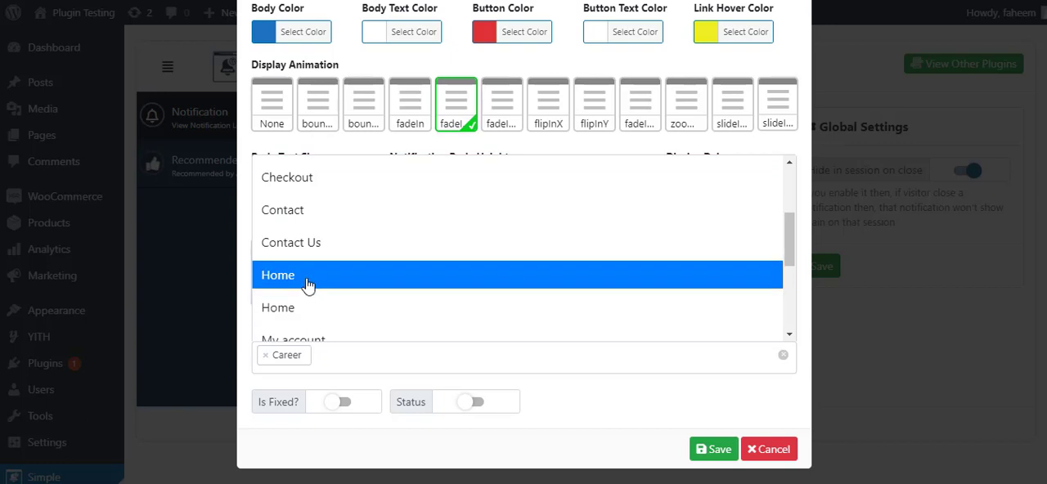
left_click(306, 282)
scroll(314, 260, "down", 3)
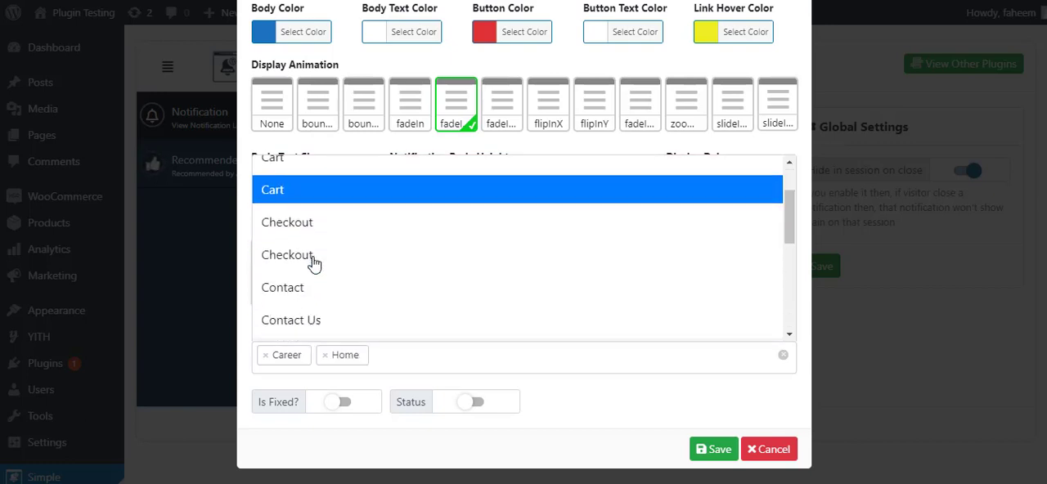
left_click(310, 230)
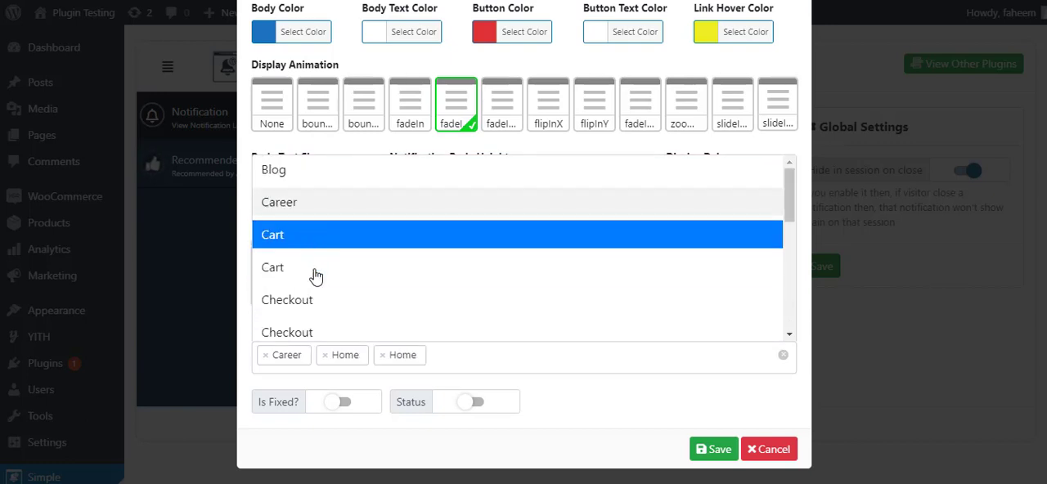
scroll(318, 302, "down", 5)
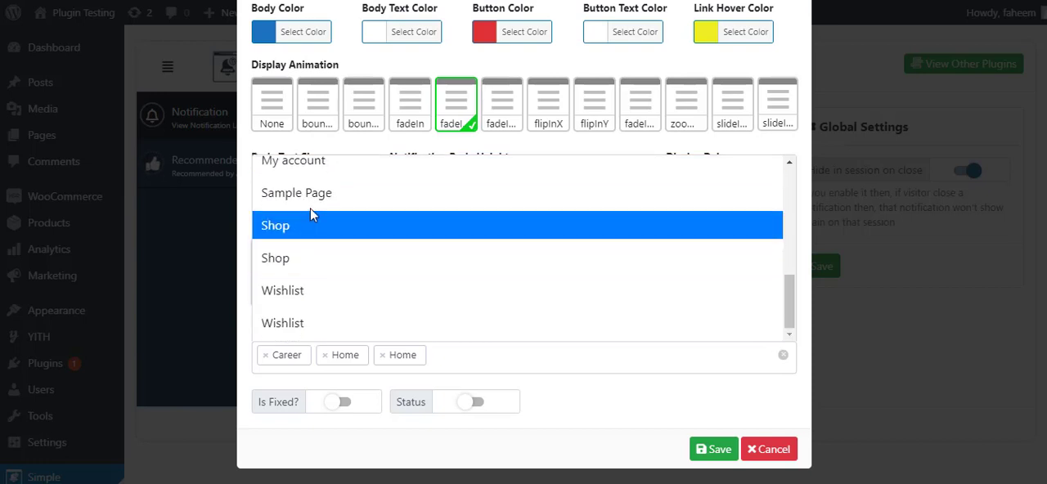
left_click(310, 203)
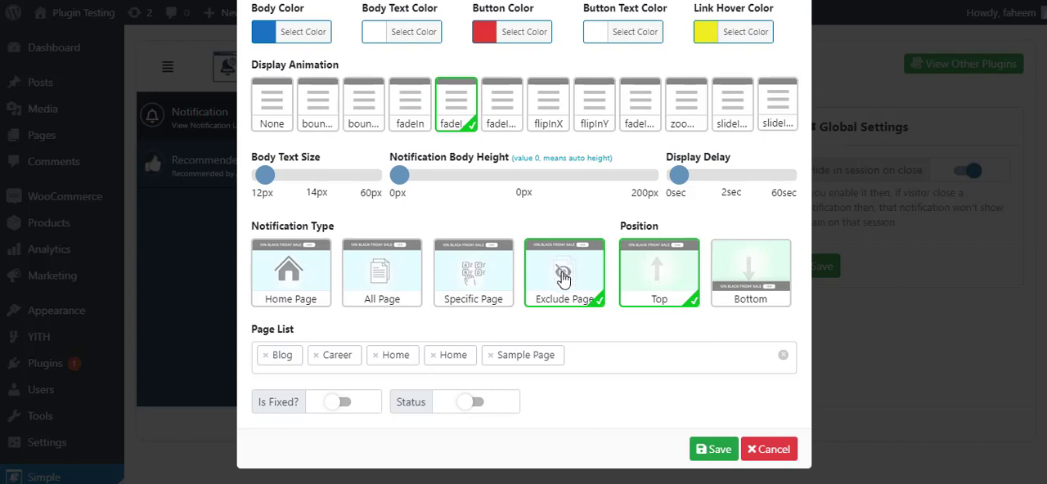
For the Exclude Page notification type, clear the page list and select Checkout and both Cart pages
left_click(782, 360)
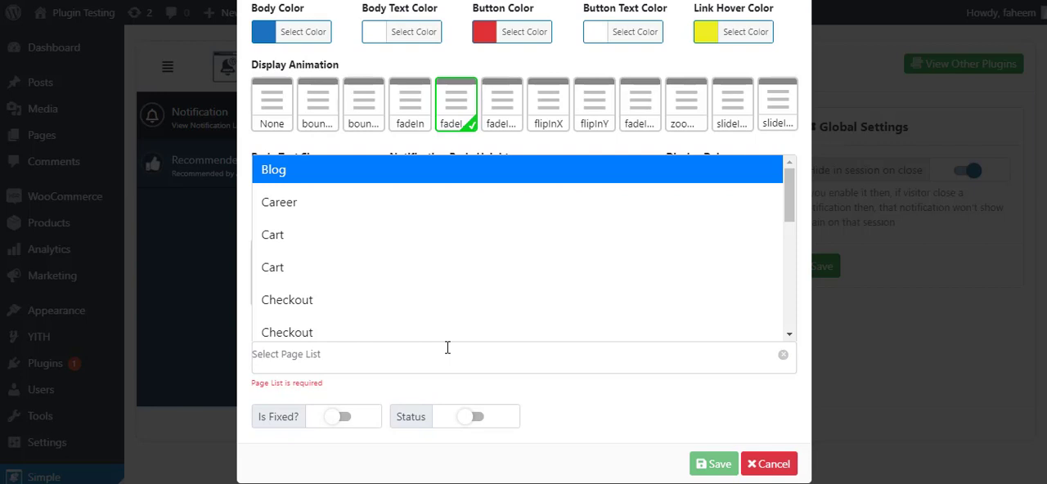
left_click(355, 301)
left_click(347, 270)
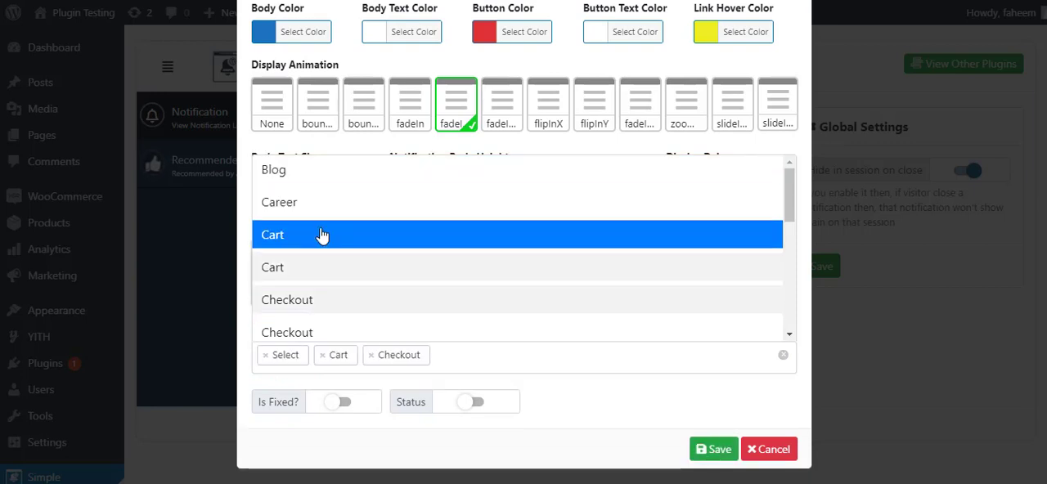
left_click(323, 234)
left_click(577, 368)
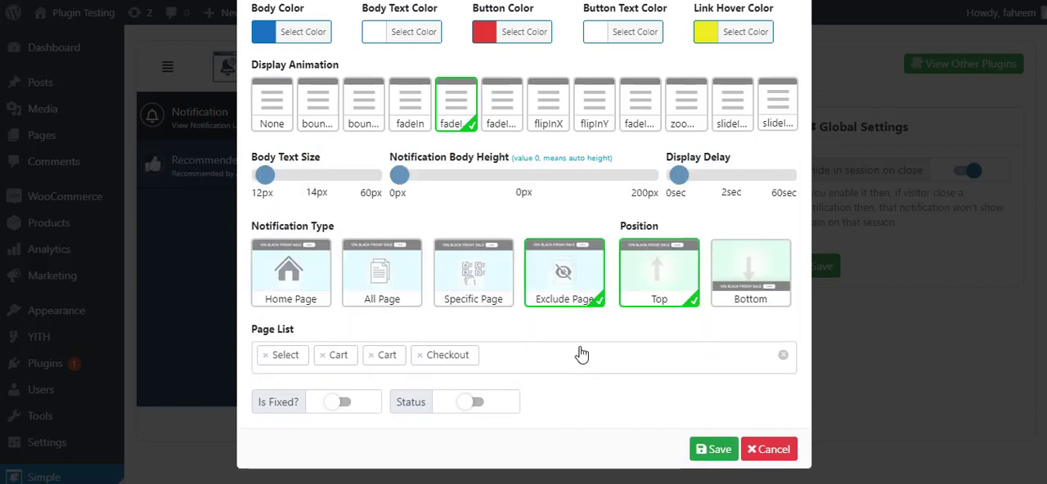
Turn on the Is Fixed option for the notification in the Top position
left_click(392, 306)
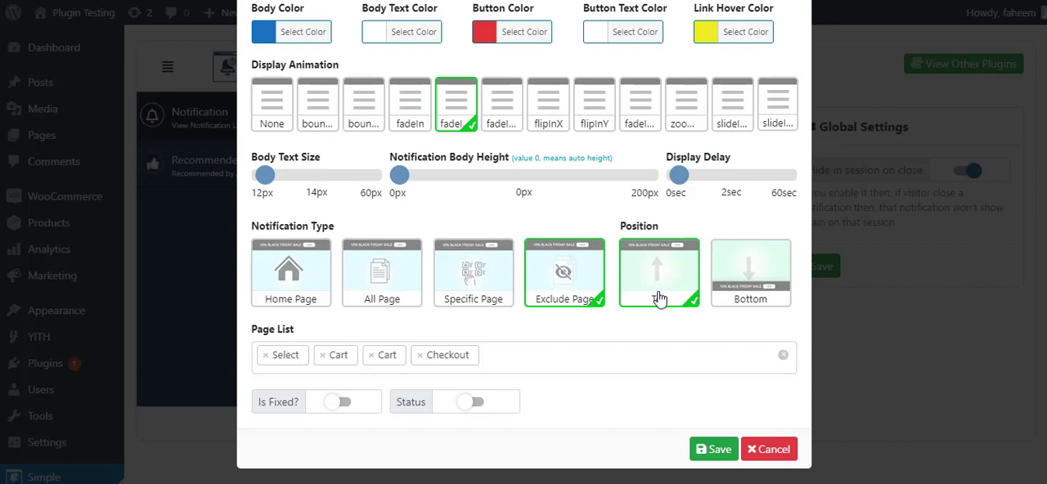
left_click(344, 405)
left_click(335, 408)
left_click(342, 406)
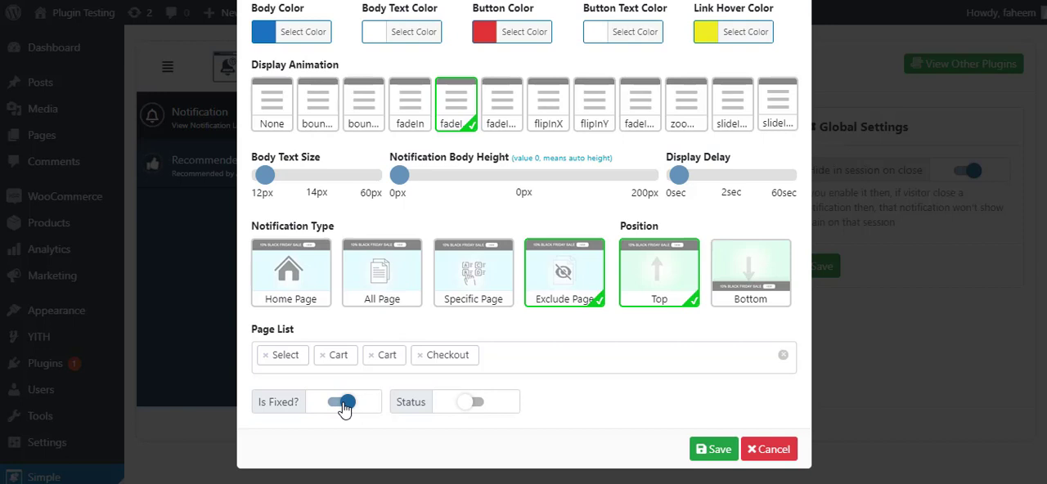
Set the notification position to Bottom and turn its status on
left_click(738, 299)
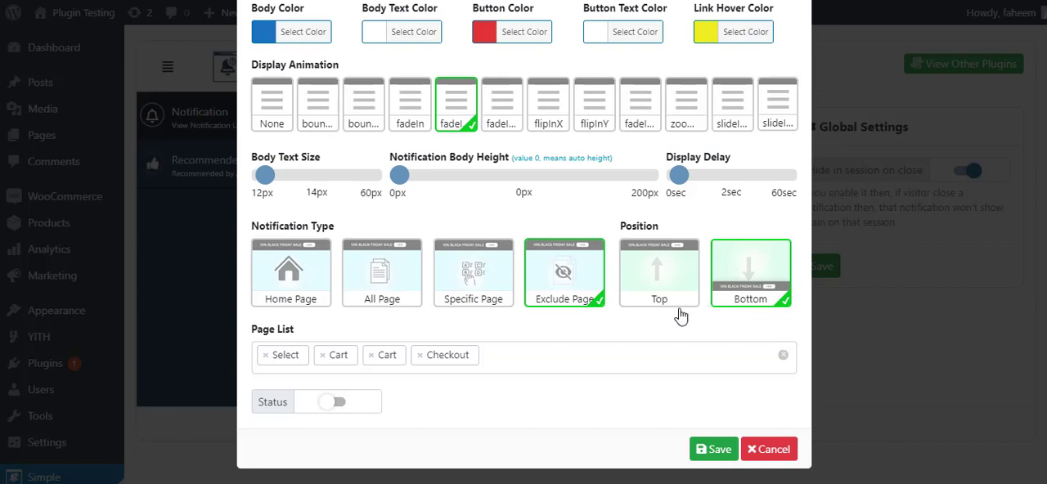
left_click(282, 409)
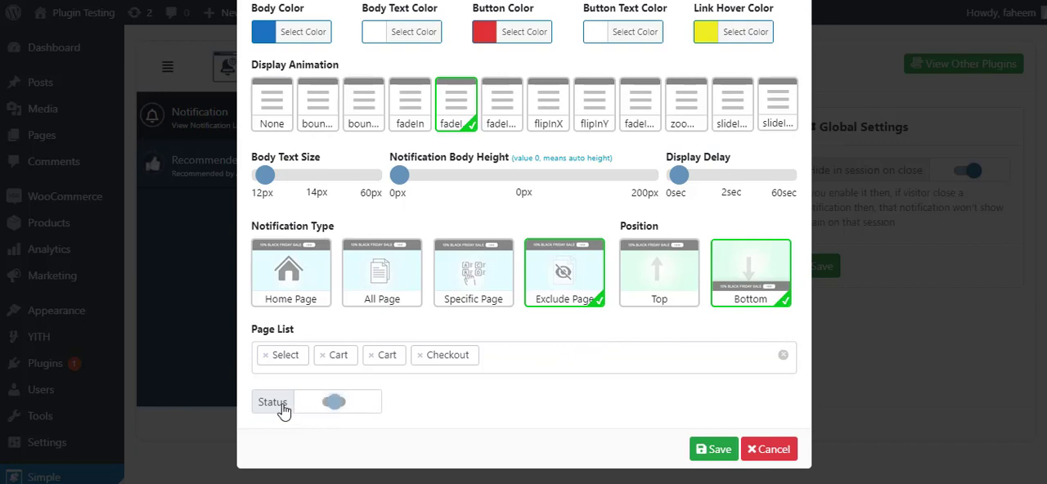
left_click(333, 405)
left_click(341, 404)
Set the notification type to All Page, save the new notification, and close the dialog
left_click(382, 274)
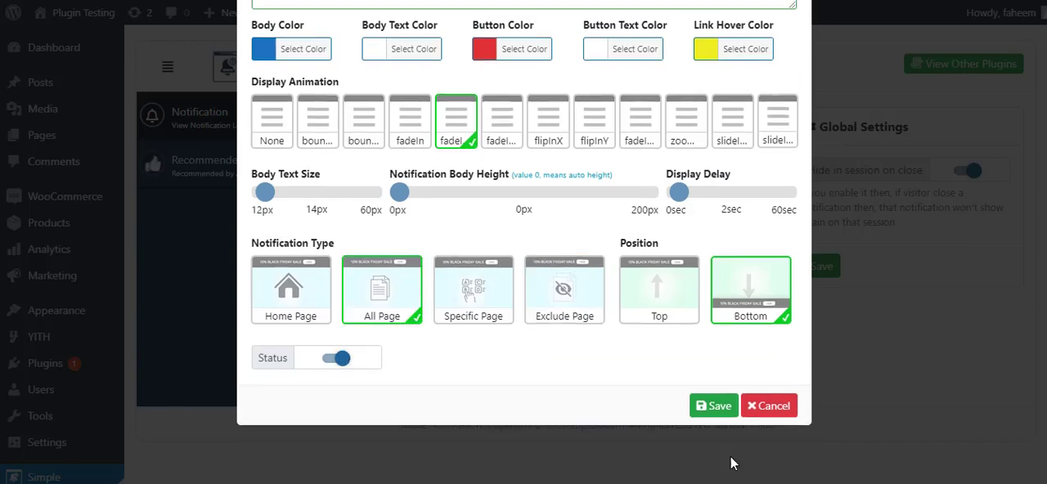
left_click(709, 409)
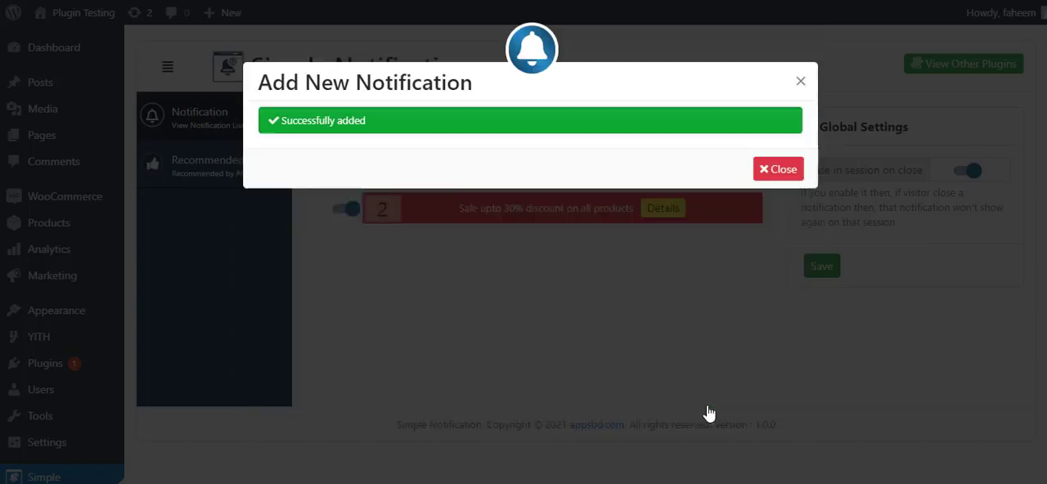
left_click(783, 171)
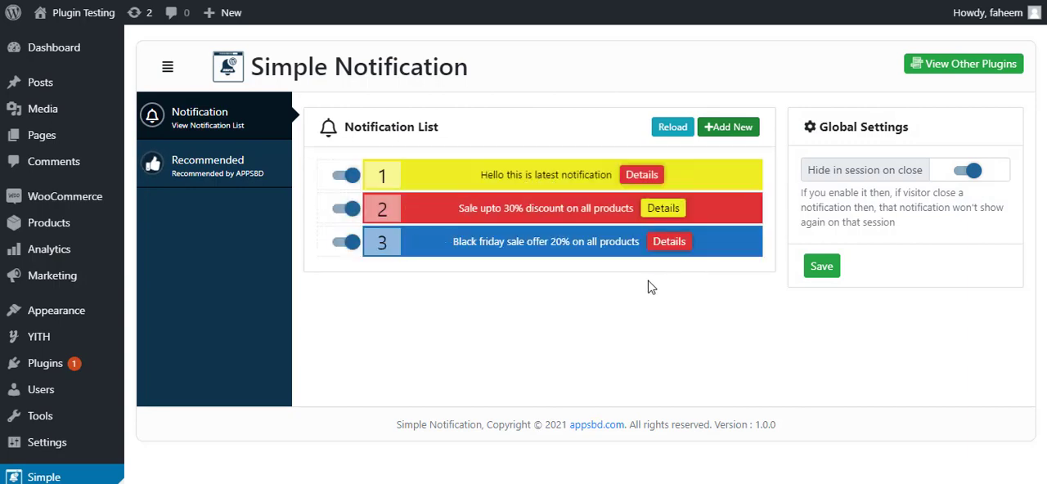
Visit the live site and examine how the notification bars display along the home page
mouse_move(86, 14)
left_click(91, 45)
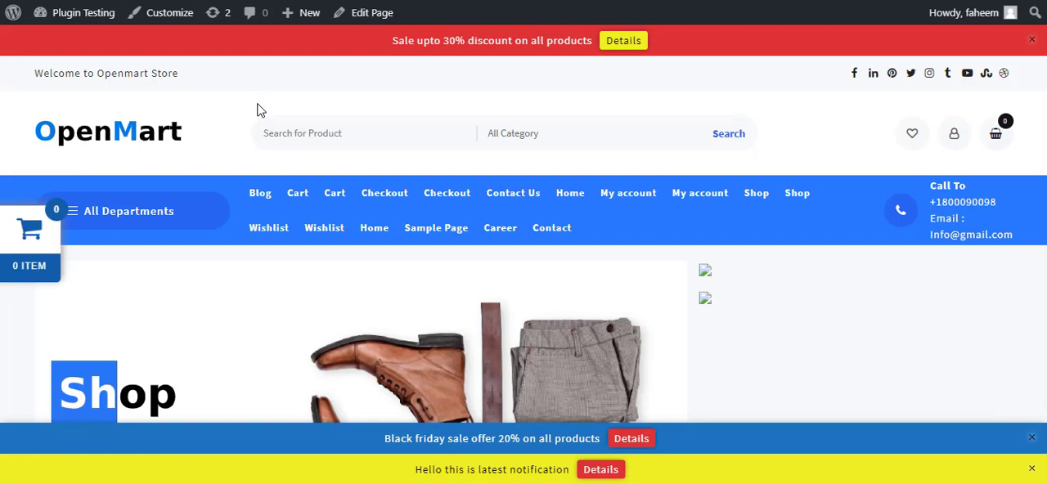
scroll(367, 239, "down", 10)
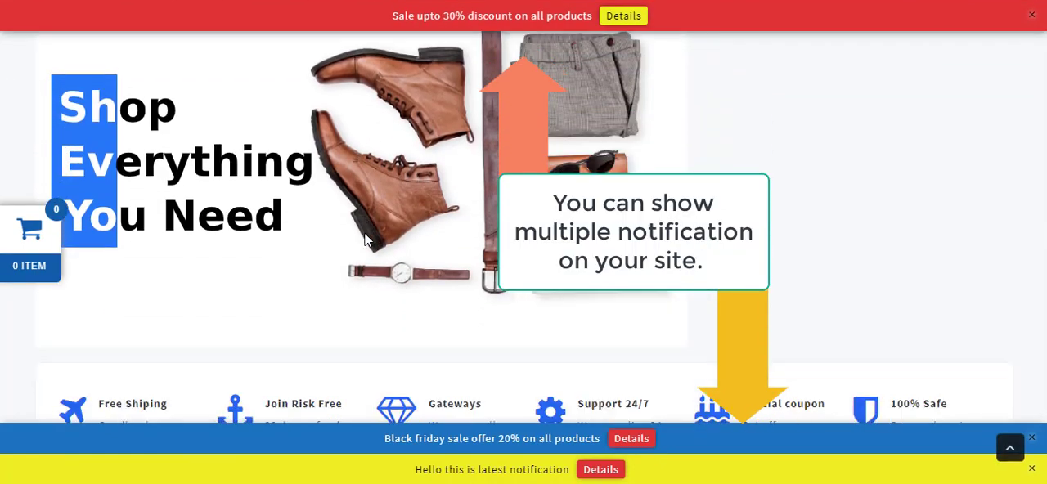
scroll(366, 238, "down", 10)
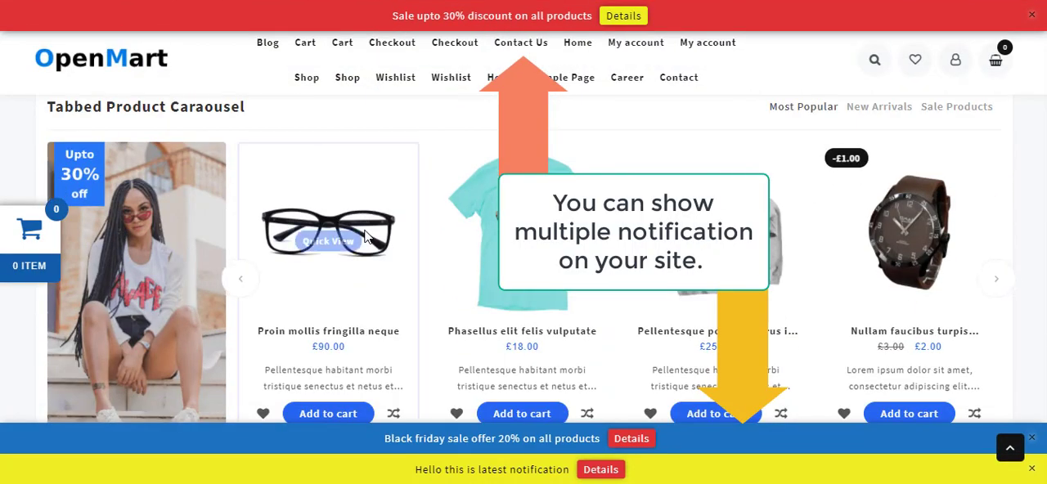
scroll(366, 237, "up", 5)
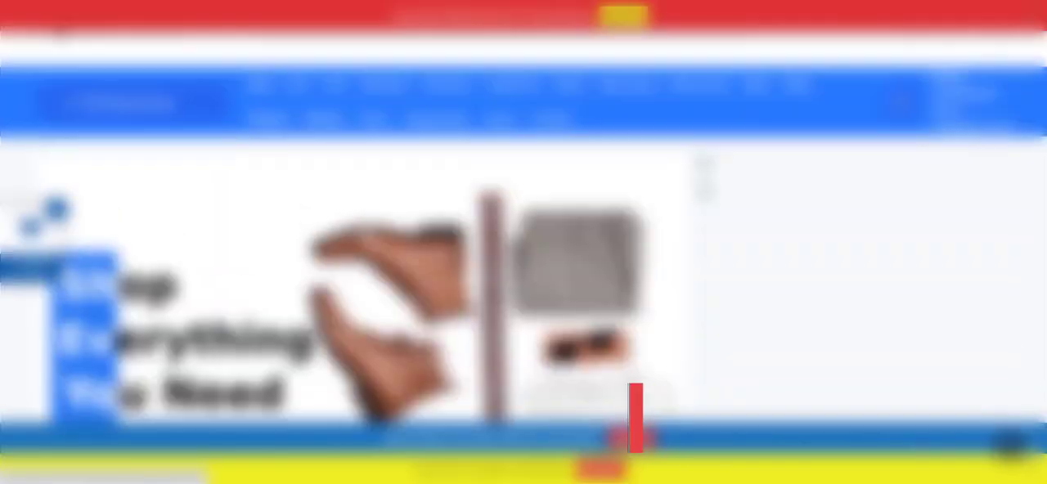